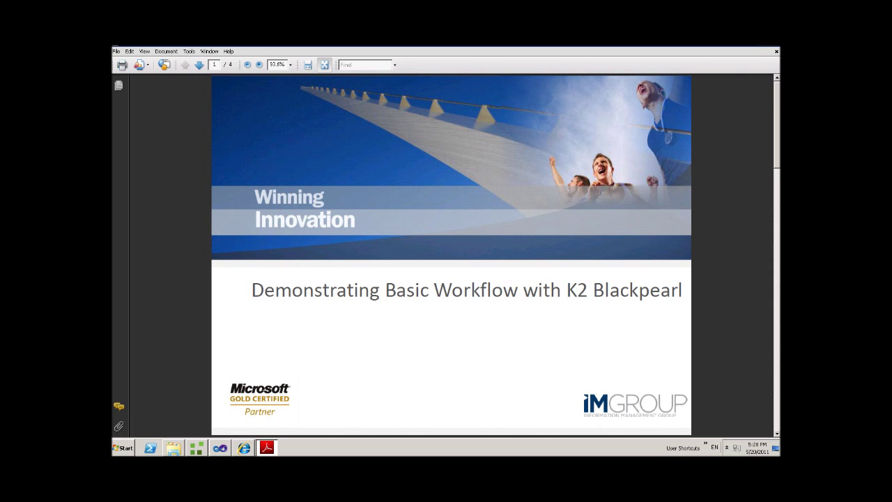
{"action": "key", "text": "alt+Tab"}
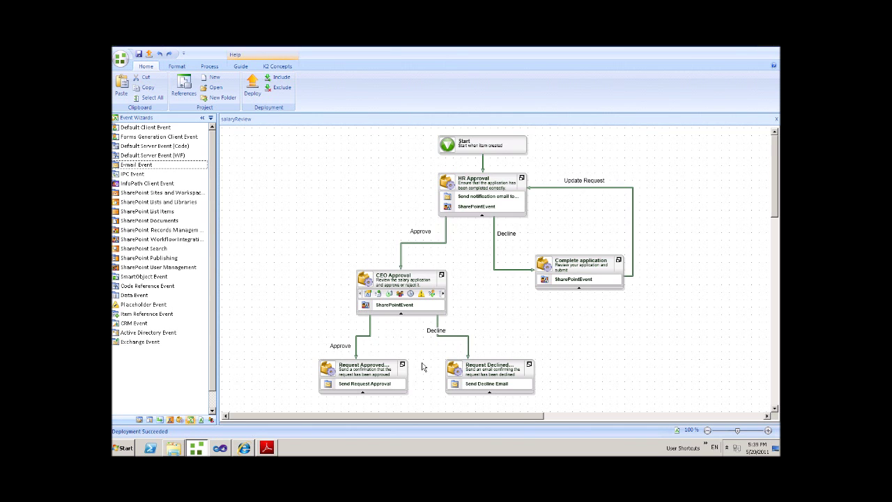
Browse the Users folder's HR and CEO demo folders, then return to the SharePoint portal home page
{"action": "left_click", "coordinate": [178, 448]}
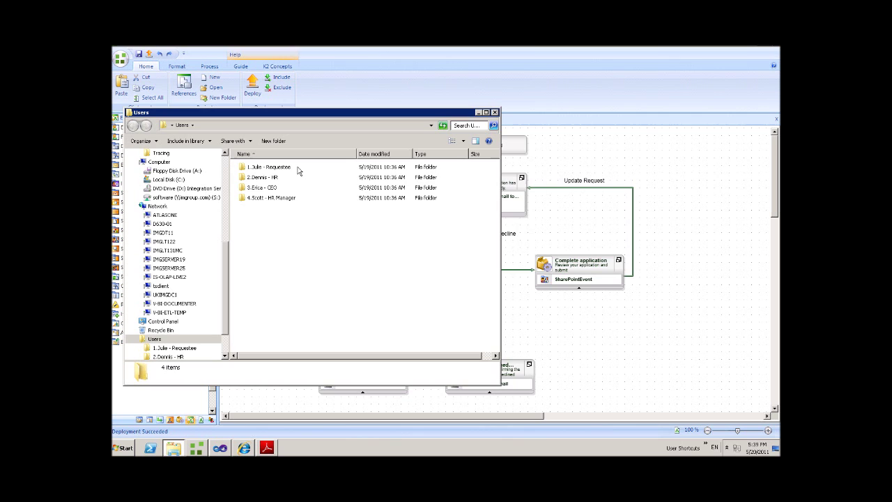
{"action": "left_click", "coordinate": [285, 179]}
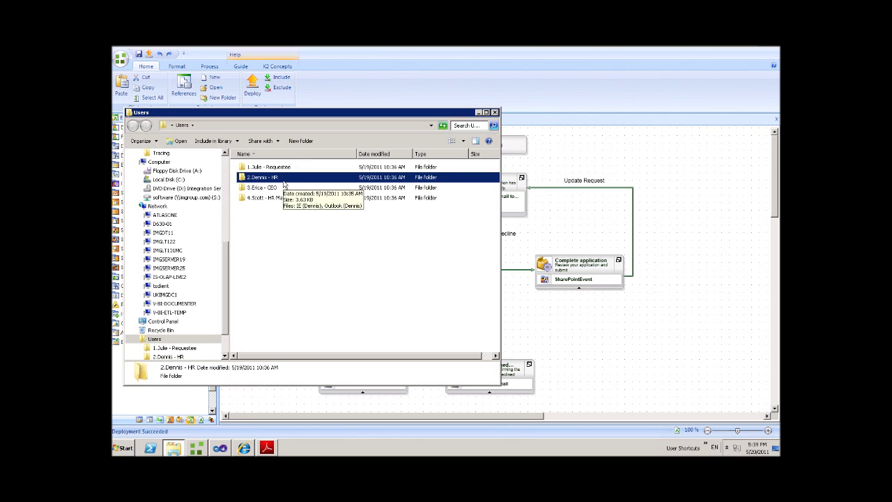
{"action": "left_click", "coordinate": [286, 189]}
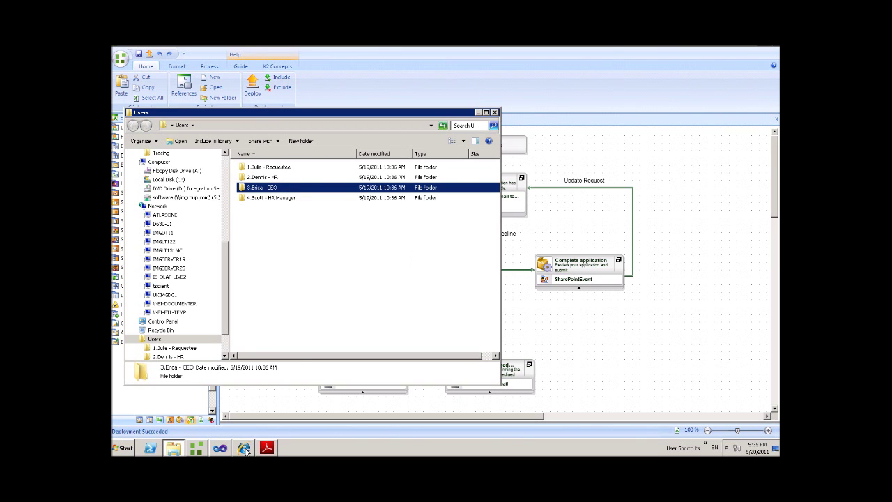
{"action": "left_click", "coordinate": [245, 449]}
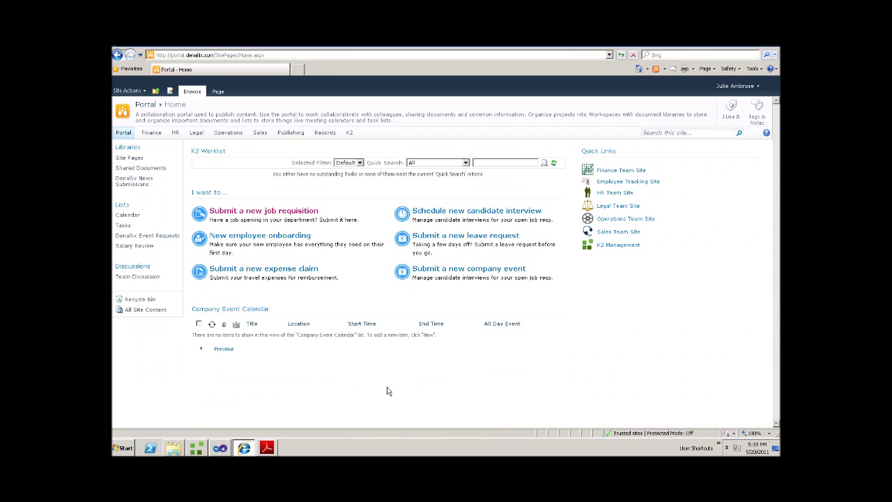
Add a Salary Review item titled with the employee's name and FY2011, salary £45,000 proposed £50,000
{"action": "left_click", "coordinate": [129, 248]}
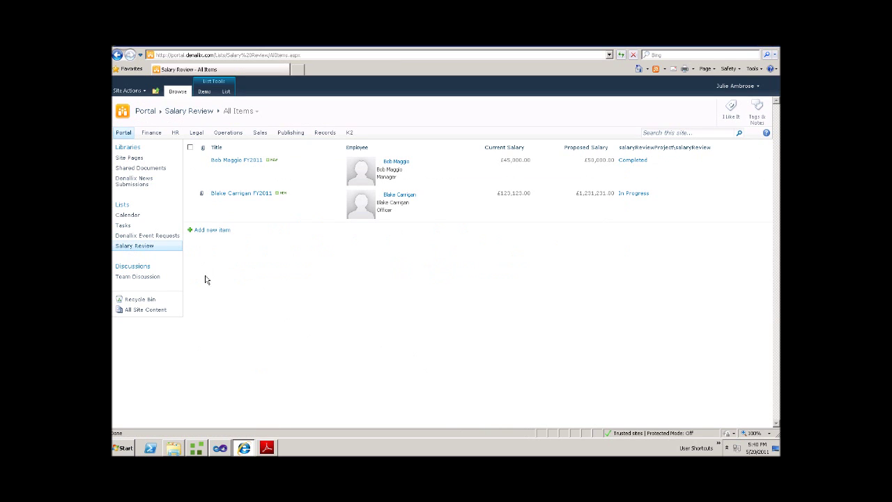
{"action": "left_click", "coordinate": [216, 231]}
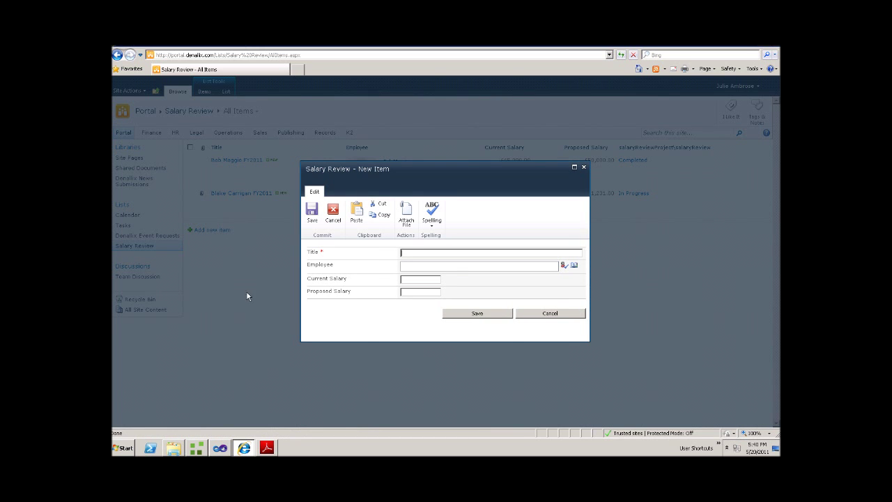
{"action": "left_click", "coordinate": [479, 269]}
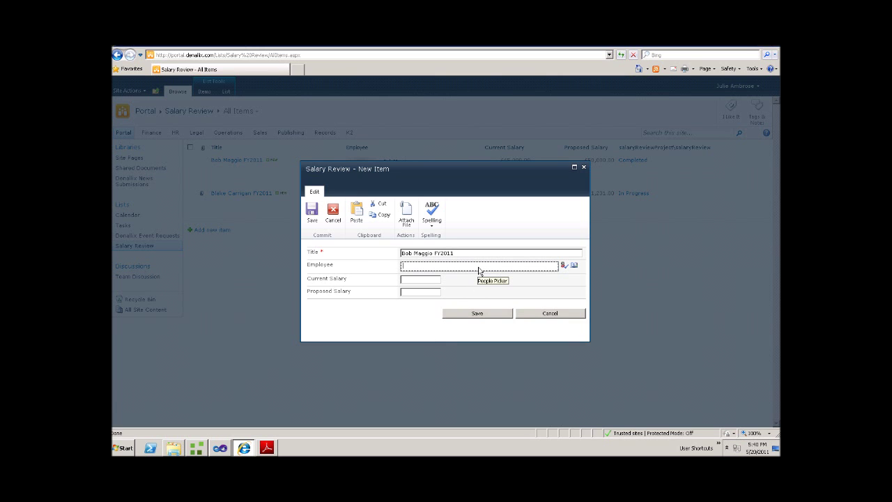
{"action": "type", "text": "bob"}
{"action": "key", "text": "ctrl+k"}
{"action": "left_click", "coordinate": [422, 281]}
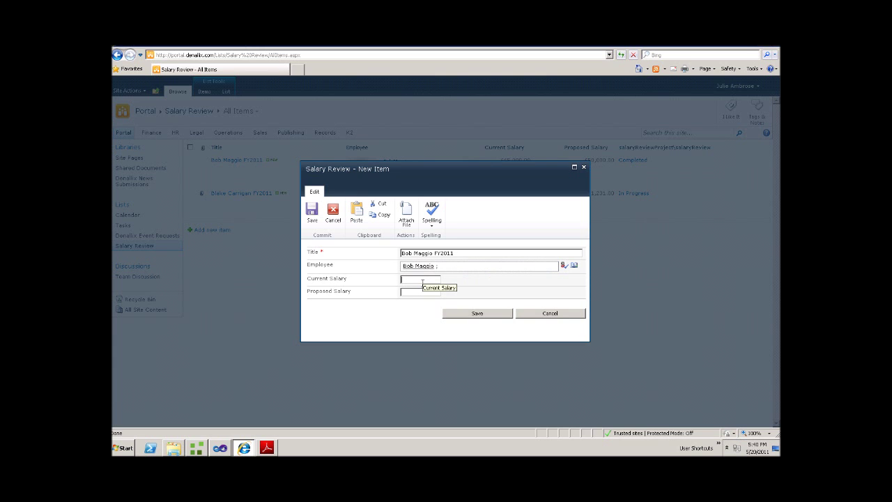
{"action": "type", "text": "45000"}
{"action": "type", "text": "50"}
{"action": "type", "text": "000"}
{"action": "left_click", "coordinate": [477, 313]}
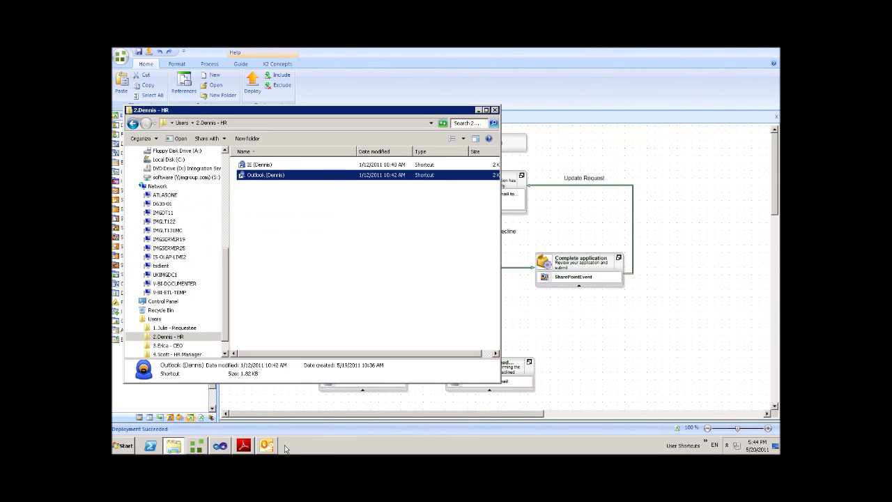
Preview the new salary review request email in the HR user's Outlook, then close Outlook
{"action": "left_click", "coordinate": [269, 447]}
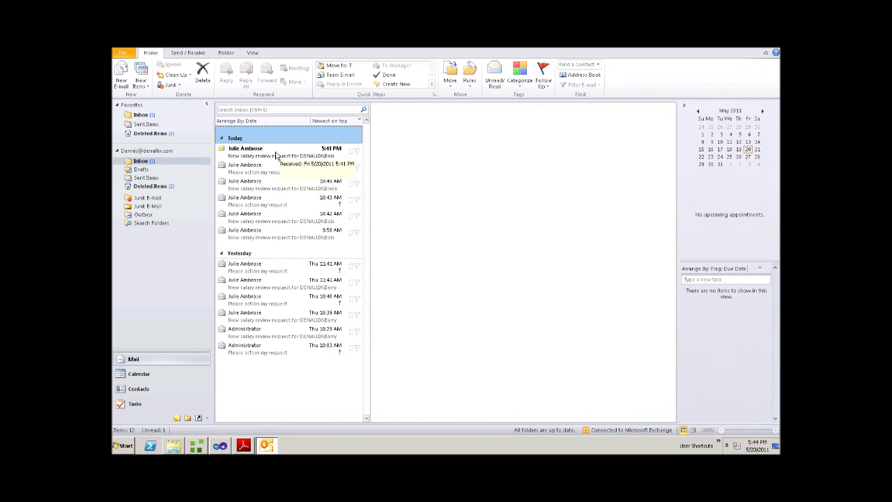
{"action": "left_click", "coordinate": [273, 155]}
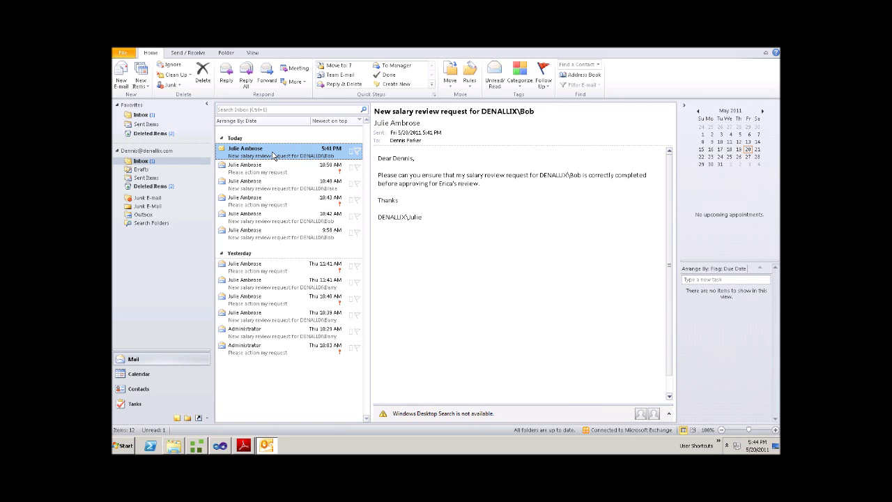
{"action": "left_click", "coordinate": [279, 138]}
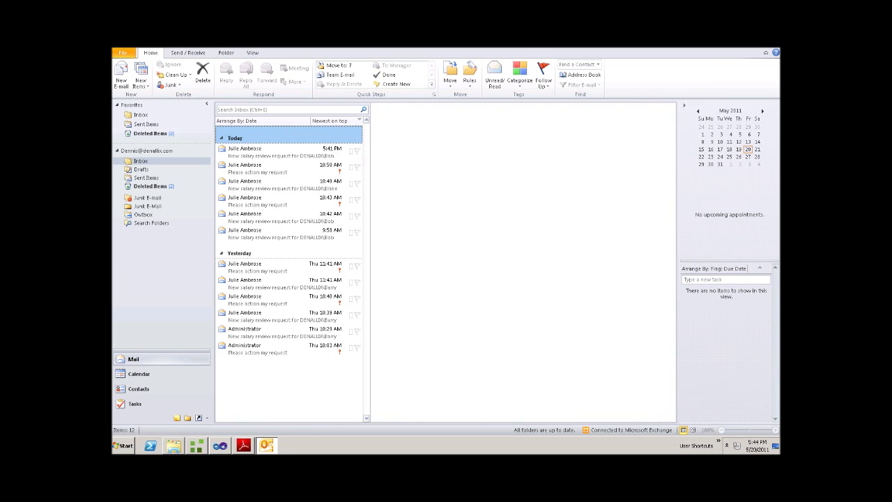
{"action": "key", "text": "alt+F4"}
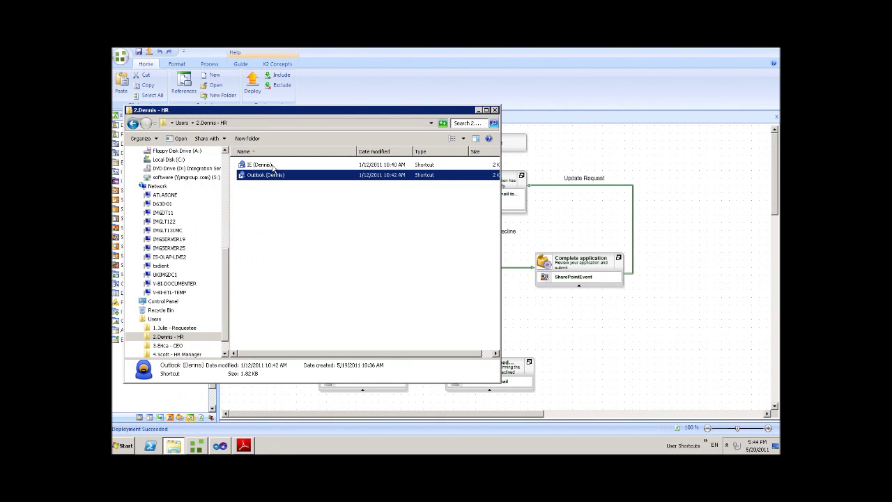
Launch the HR user's Internet Explorer shortcut to open the portal and its K2 worklist
{"action": "double_click", "coordinate": [273, 168]}
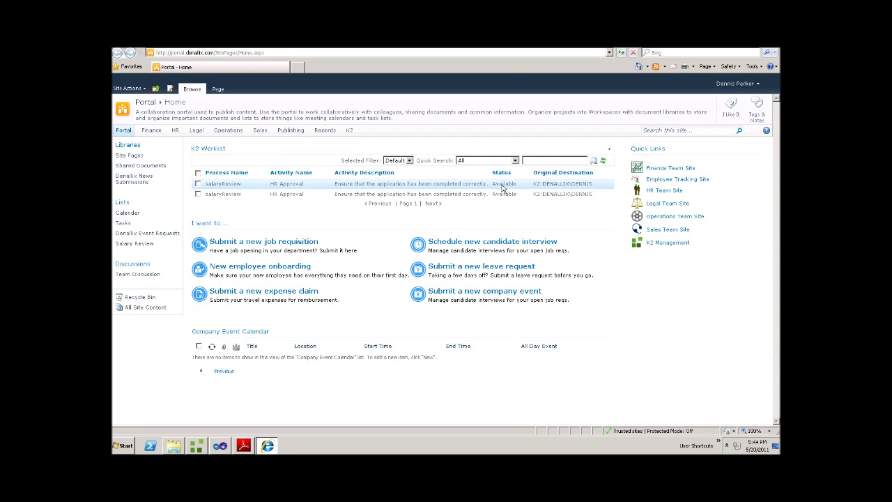
Open the salaryReview HR Approval task and check its linked salary review item
{"action": "left_click", "coordinate": [502, 187]}
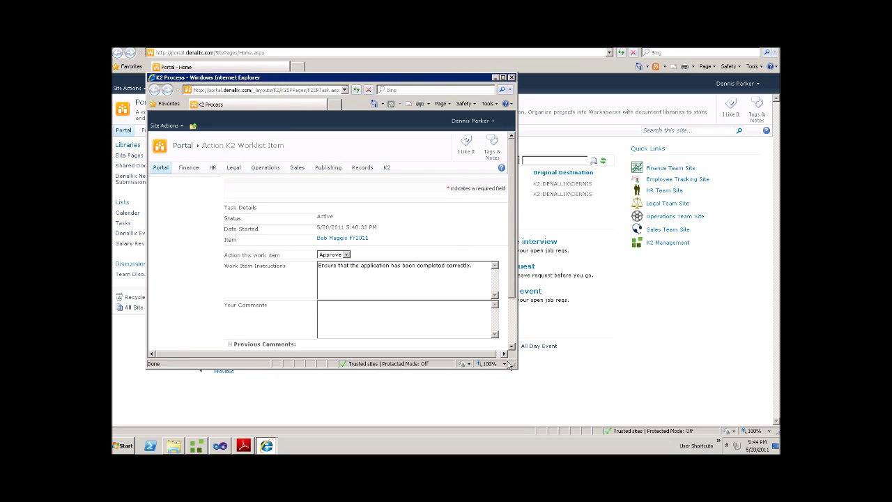
{"action": "left_click_drag", "start_coordinate": [513, 366], "coordinate": [573, 428]}
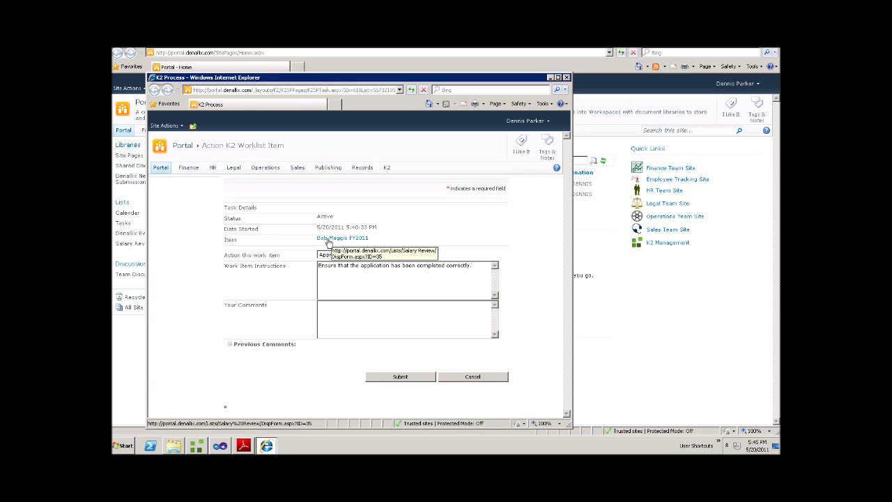
{"action": "left_click", "coordinate": [329, 240]}
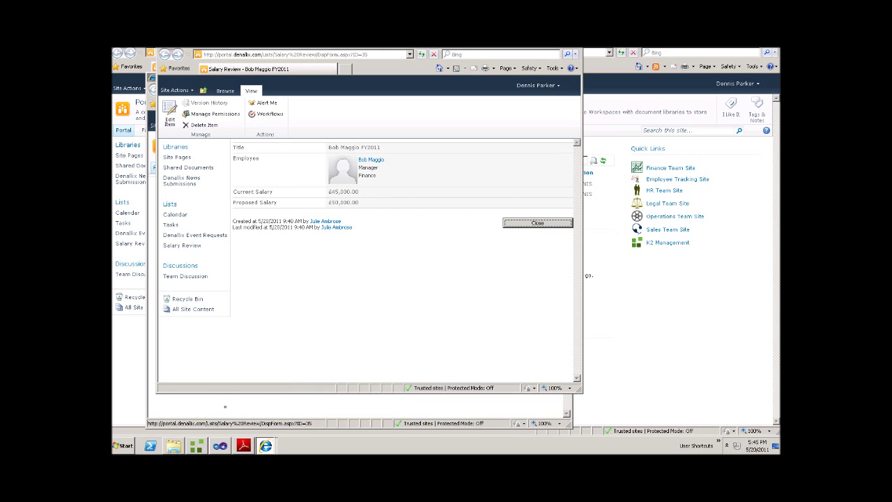
{"action": "left_click", "coordinate": [537, 222]}
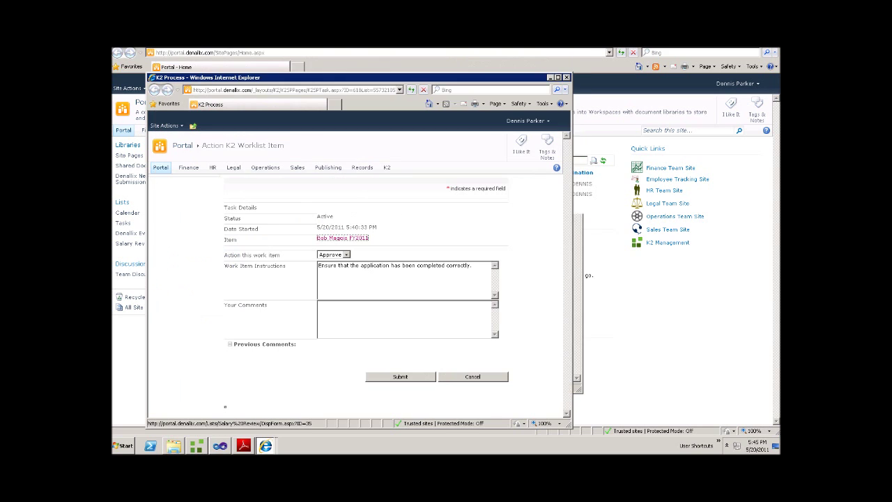
Submit the HR approval with the comment "I'm happy request" and refresh the worklist
{"action": "left_click", "coordinate": [353, 318]}
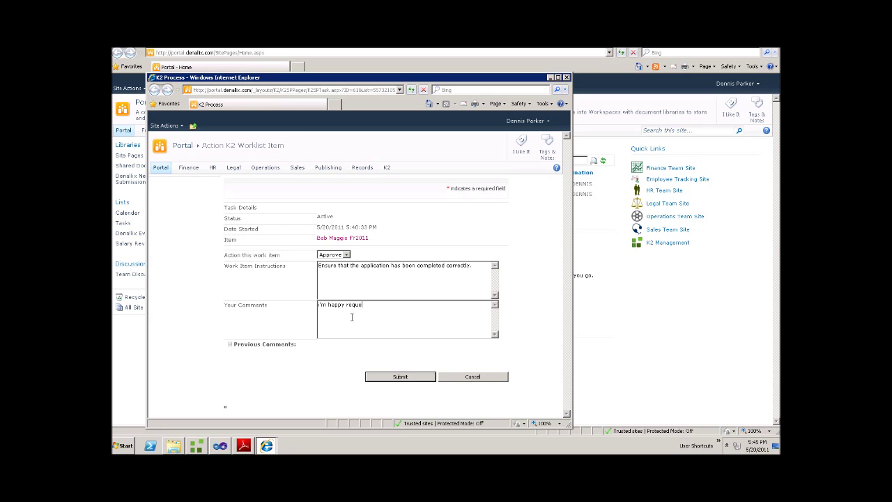
{"action": "type", "text": "I'm happy reque"}
{"action": "key", "text": "BackSpace"}
{"action": "key", "text": "BackSpace"}
{"action": "key", "text": "BackSpace"}
{"action": "key", "text": "BackSpace"}
{"action": "key", "text": "BackSpace"}
{"action": "type", "text": "w"}
{"action": "left_click", "coordinate": [396, 380]}
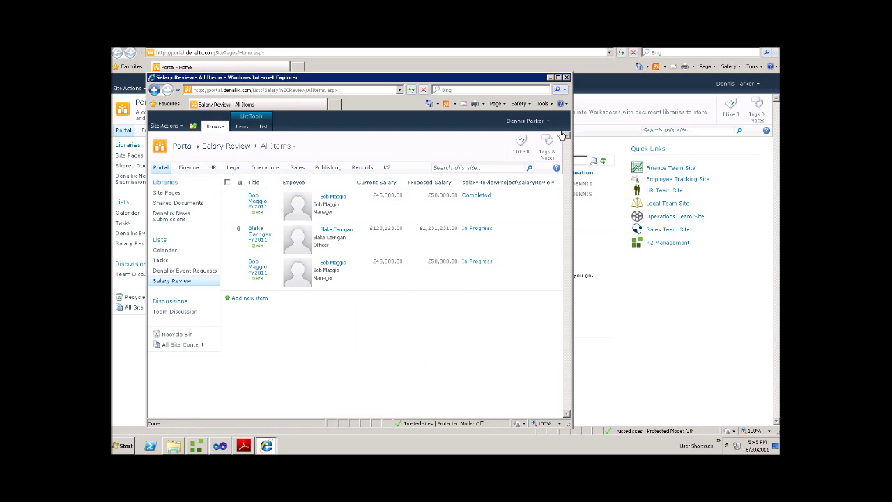
{"action": "left_click", "coordinate": [566, 77]}
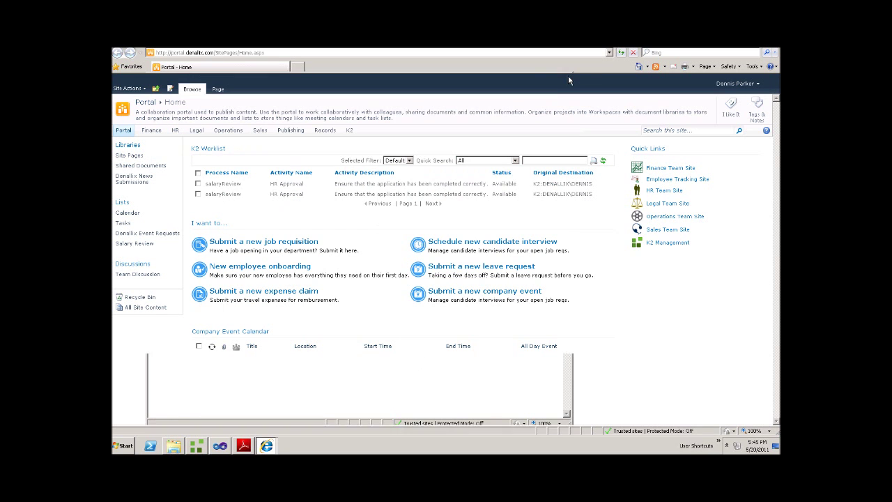
{"action": "left_click", "coordinate": [603, 162]}
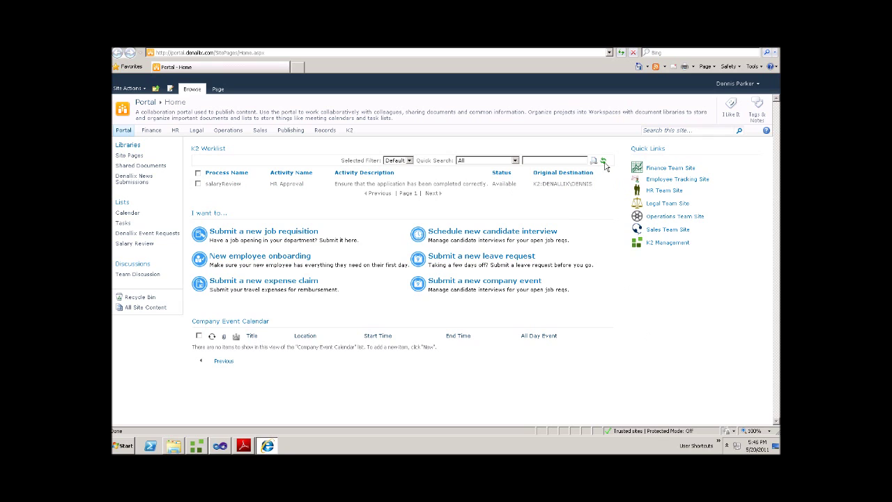
Open the CEO user's folder under Users in Windows Explorer
{"action": "left_click", "coordinate": [174, 446]}
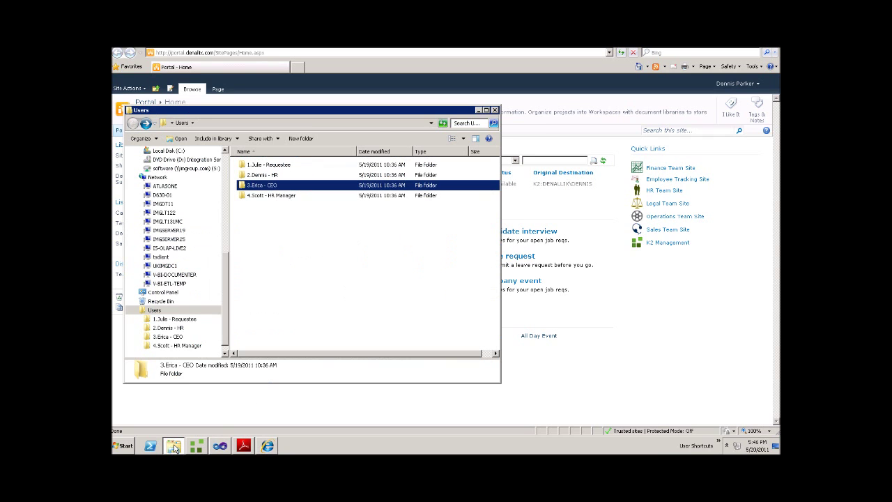
{"action": "double_click", "coordinate": [265, 186]}
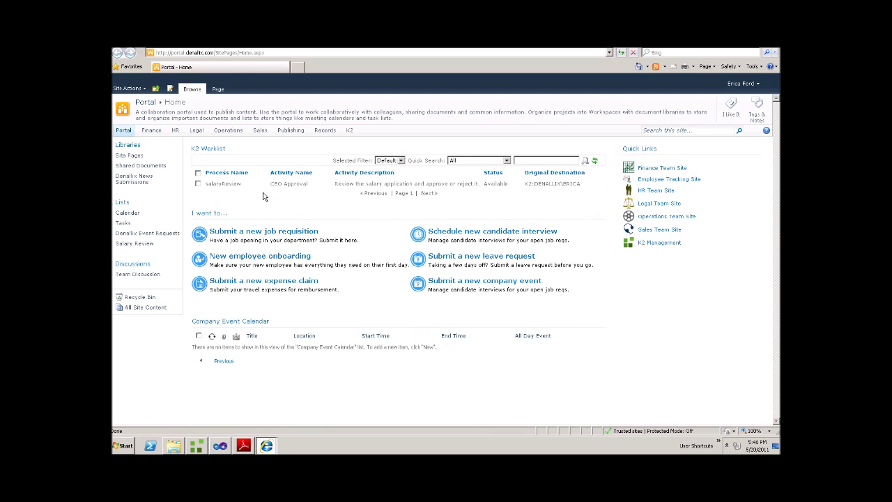
Open the CEO Approval task and review the linked salary review item
{"action": "left_click", "coordinate": [502, 185]}
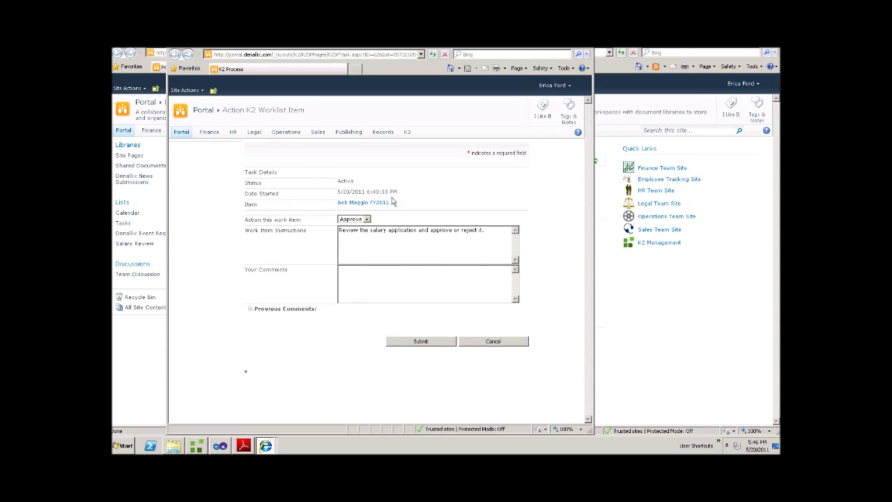
{"action": "left_click", "coordinate": [359, 203]}
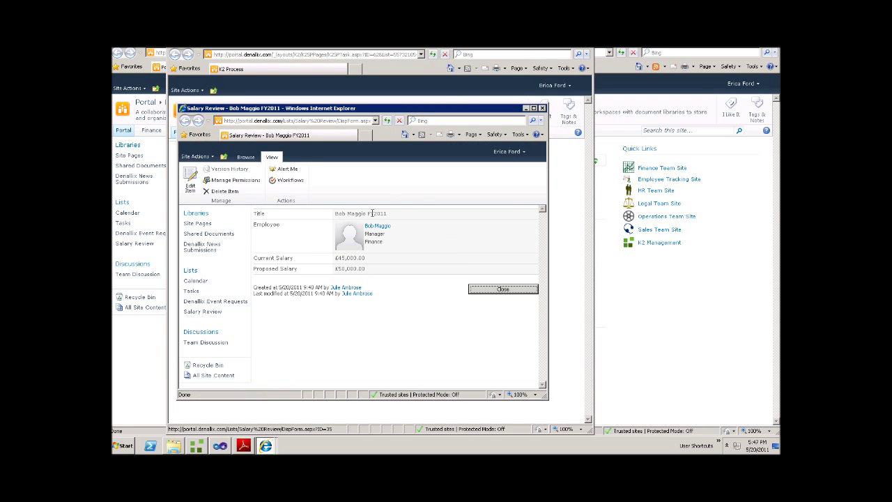
{"action": "left_click", "coordinate": [496, 289]}
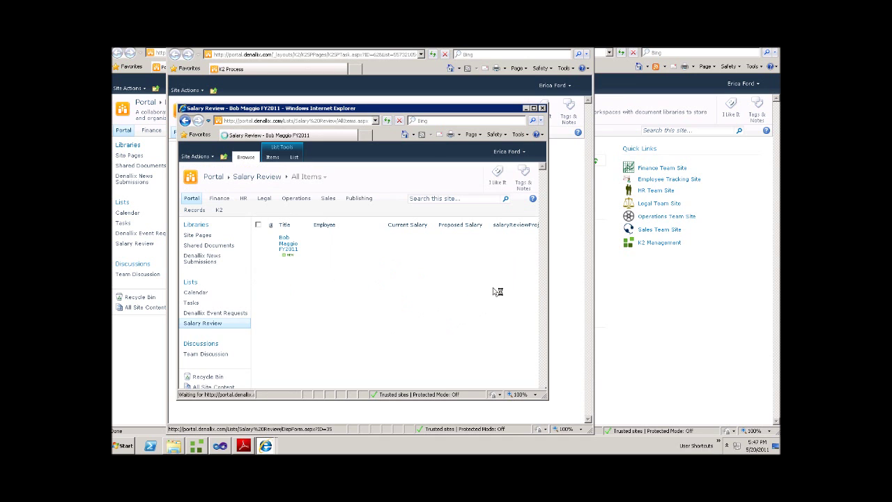
{"action": "left_click", "coordinate": [542, 109]}
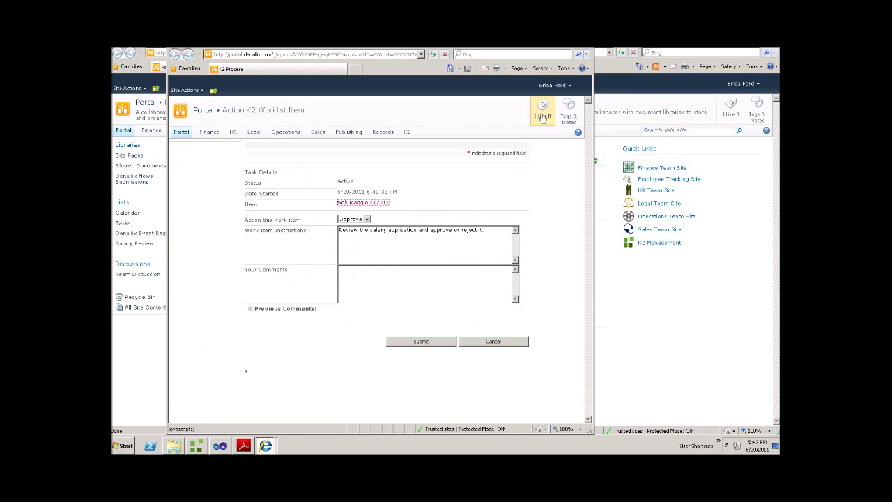
Submit the CEO approval after reading previous comments, then view the Salary Review list
{"action": "left_click", "coordinate": [251, 309]}
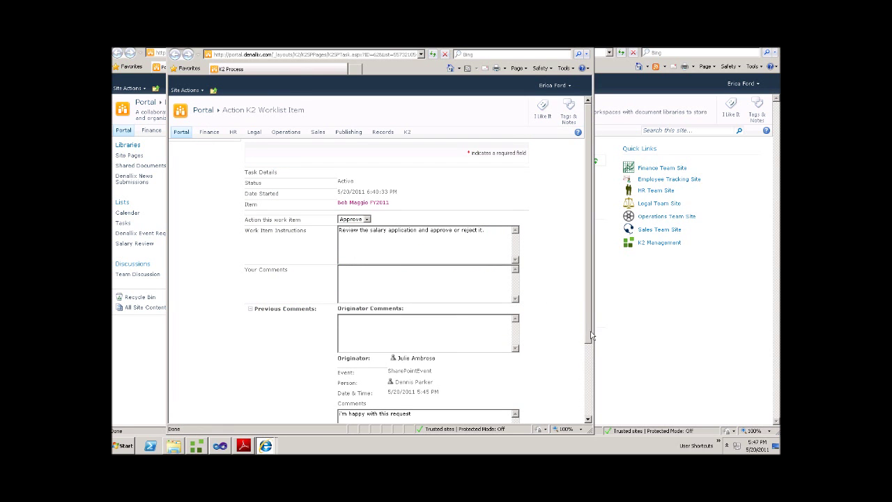
{"action": "left_click_drag", "start_coordinate": [591, 336], "coordinate": [596, 393]}
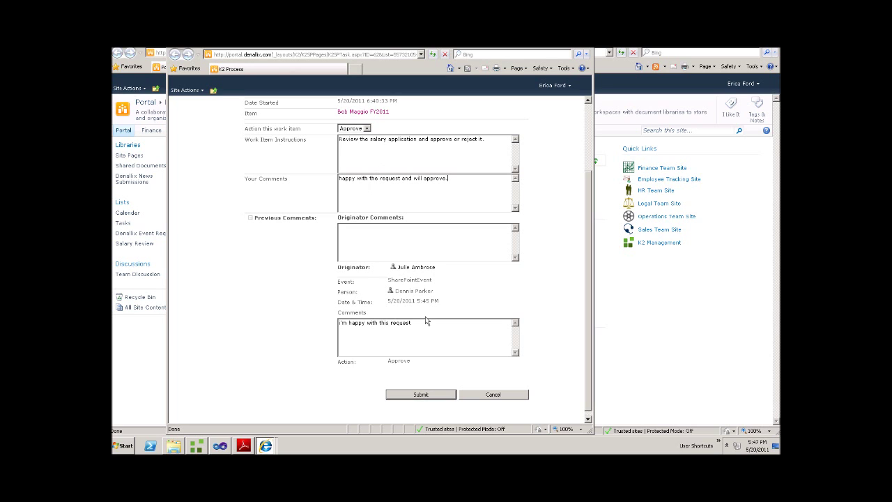
{"action": "left_click", "coordinate": [418, 395]}
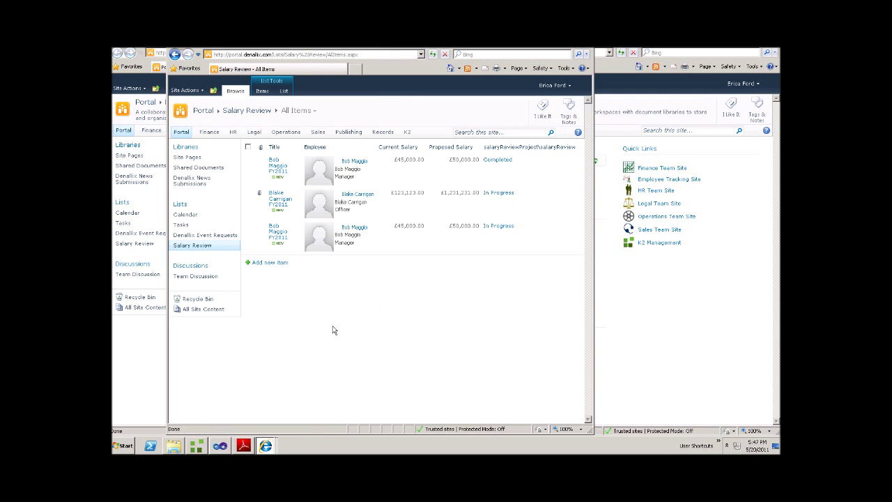
{"action": "left_click", "coordinate": [185, 250]}
Go back to Users, open the Requestee folder and launch its Outlook shortcut
{"action": "left_click", "coordinate": [174, 446]}
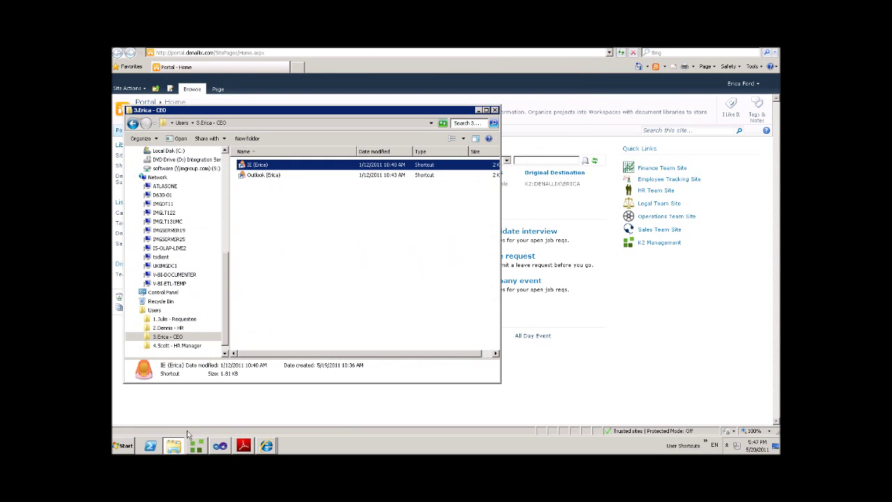
{"action": "left_click", "coordinate": [132, 124]}
{"action": "left_click", "coordinate": [275, 165]}
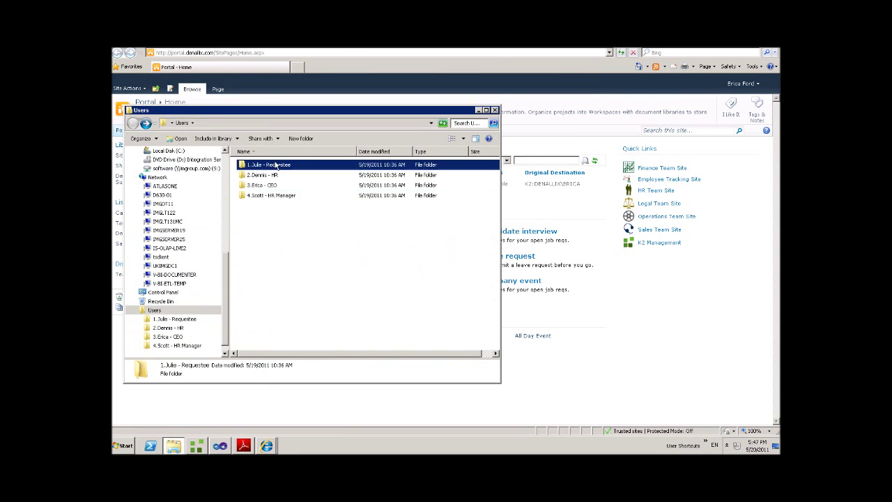
{"action": "double_click", "coordinate": [276, 166]}
{"action": "left_click", "coordinate": [274, 178]}
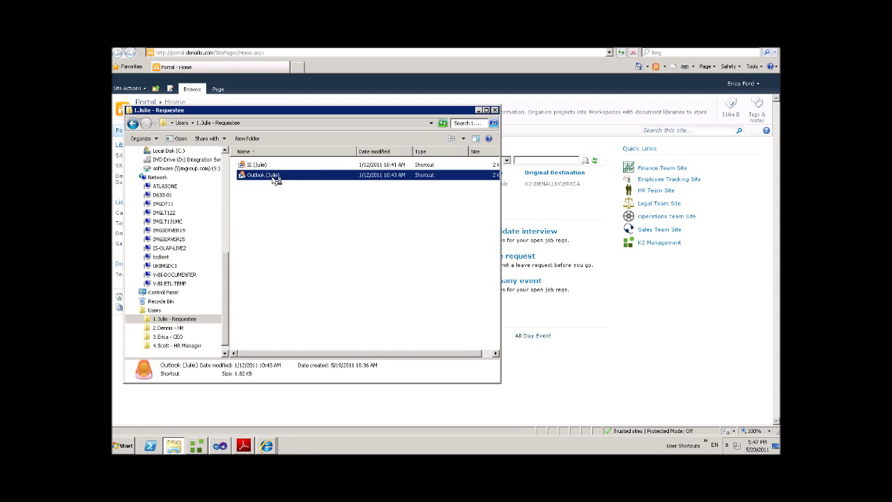
{"action": "double_click", "coordinate": [275, 176]}
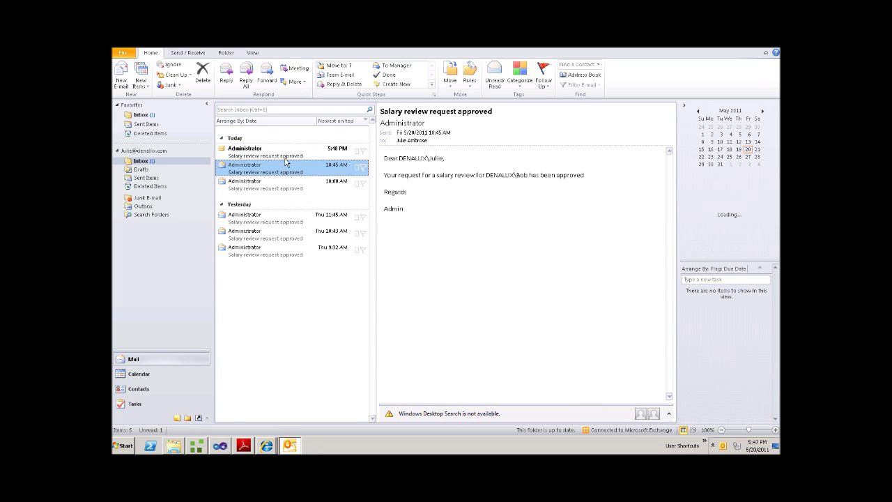
Read the 5:48 PM "Salary review request approved" email in the requestee's inbox
{"action": "left_click", "coordinate": [269, 155]}
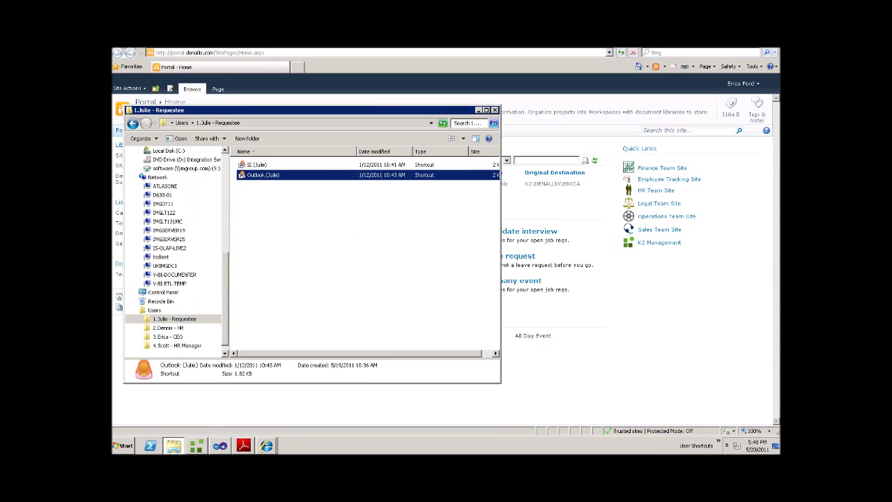
{"action": "left_click", "coordinate": [496, 237]}
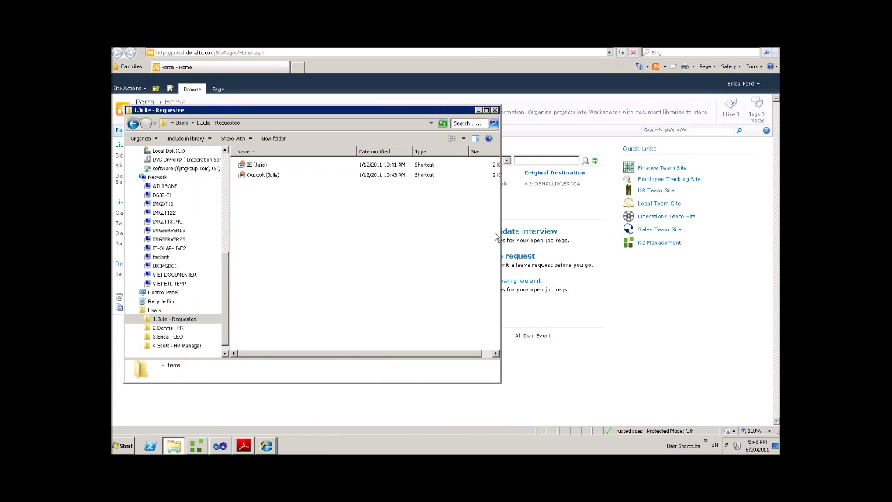